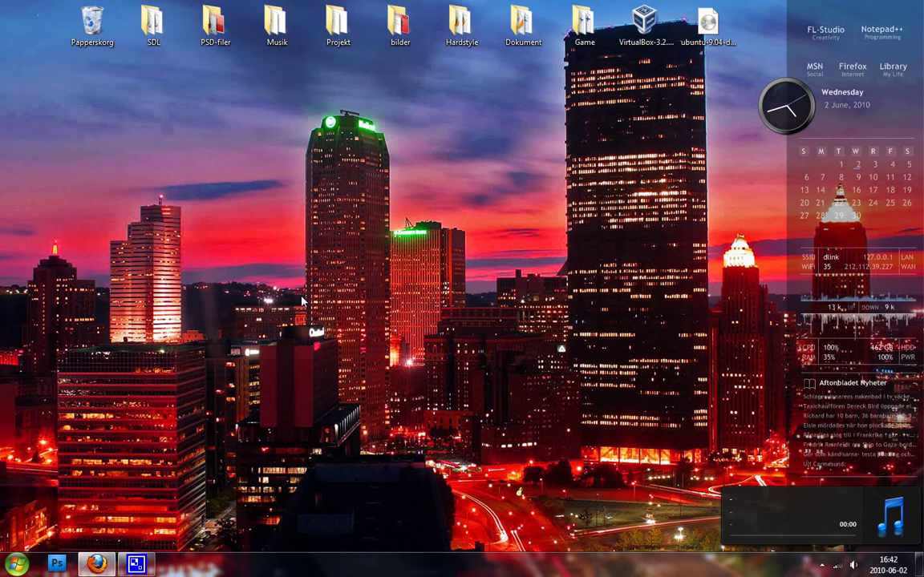
Bring Firefox forward, view the Mockingbird homepage tab, then return to the wireframe editor.
mouse_move(90, 564)
left_click(80, 510)
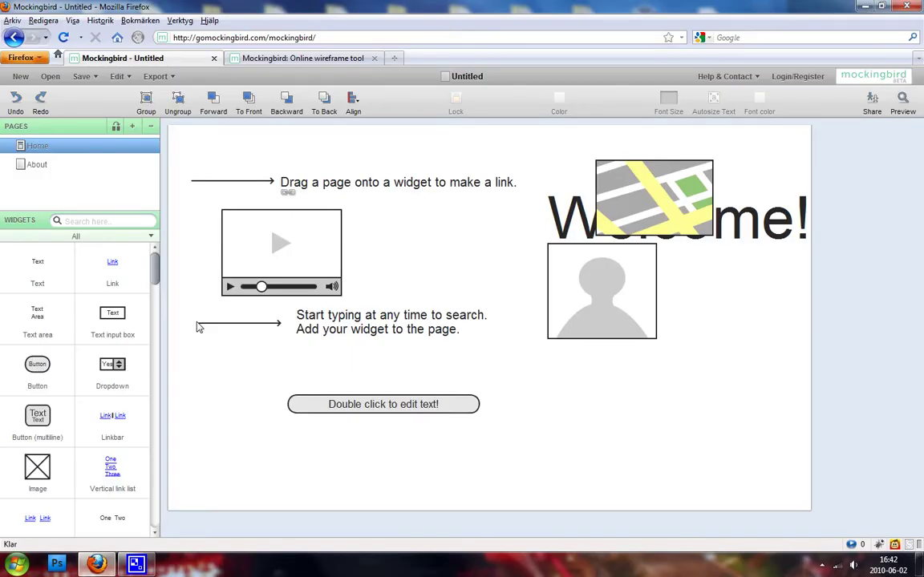
left_click(256, 58)
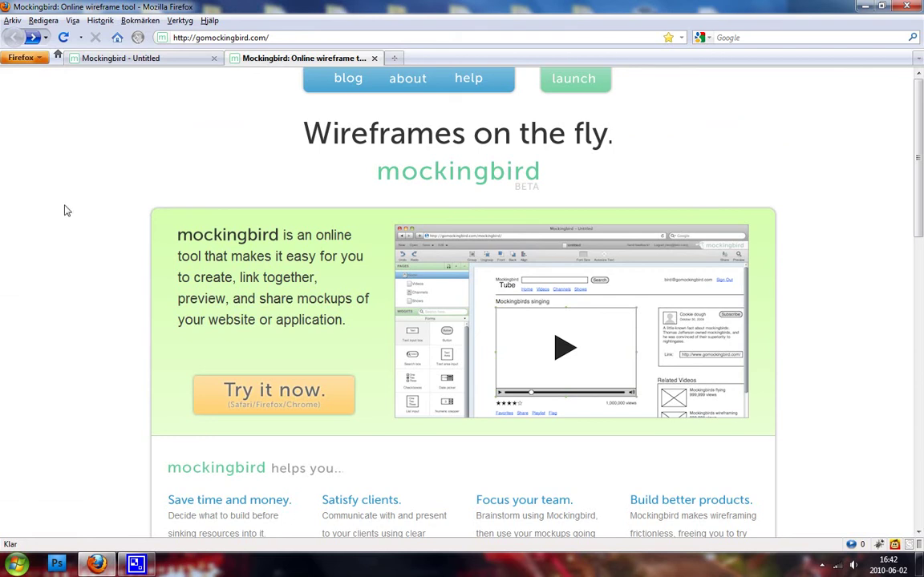
left_click(131, 59)
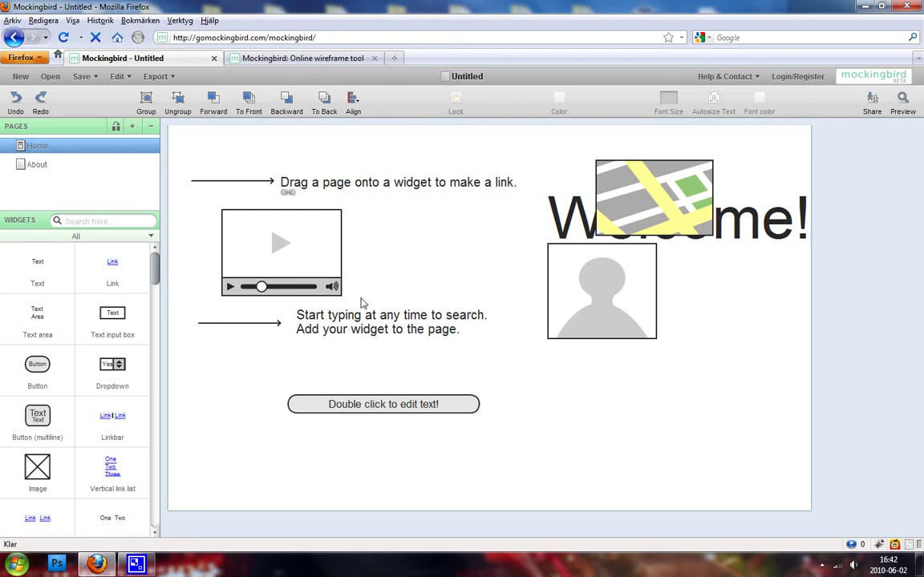
Start a new document, dismiss the unsaved-changes prompt, and browse the Edit and Export menus.
left_click(20, 76)
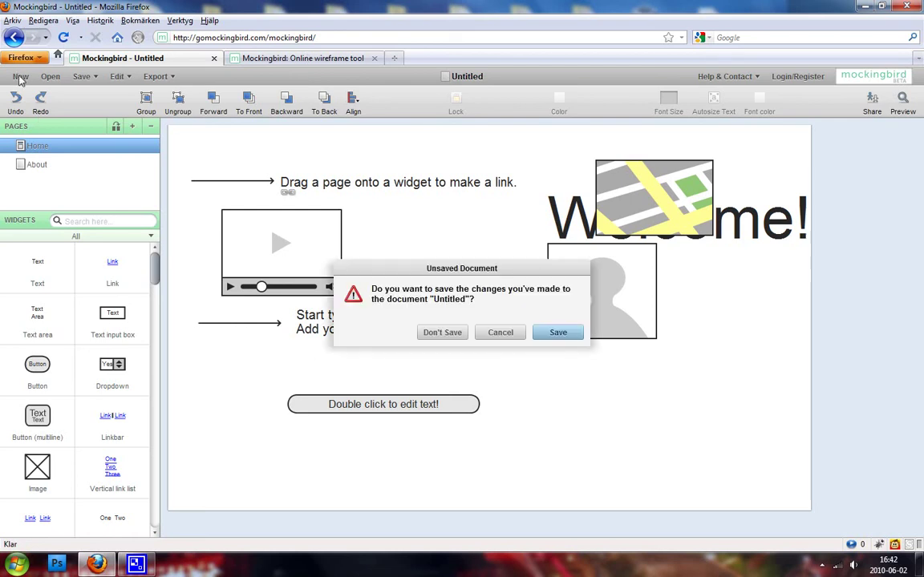
left_click(446, 334)
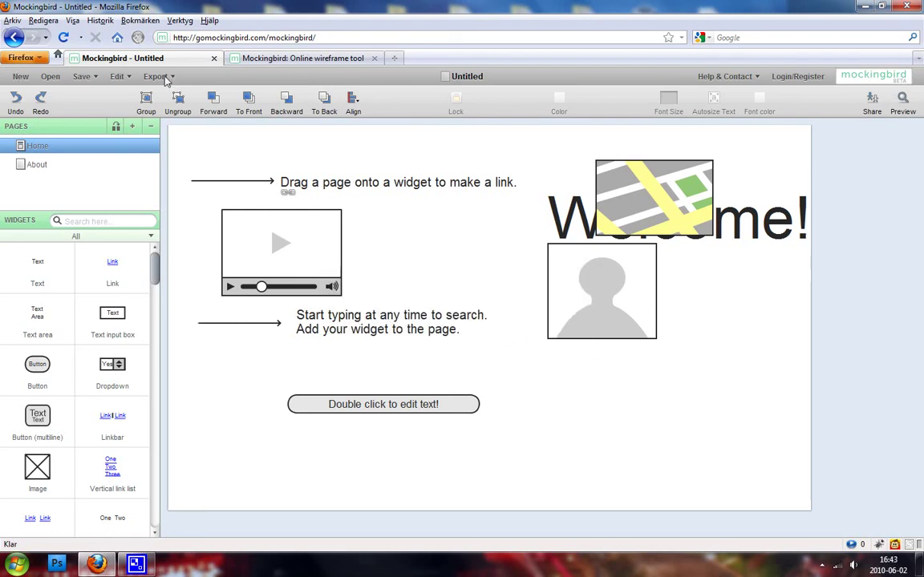
left_click(109, 76)
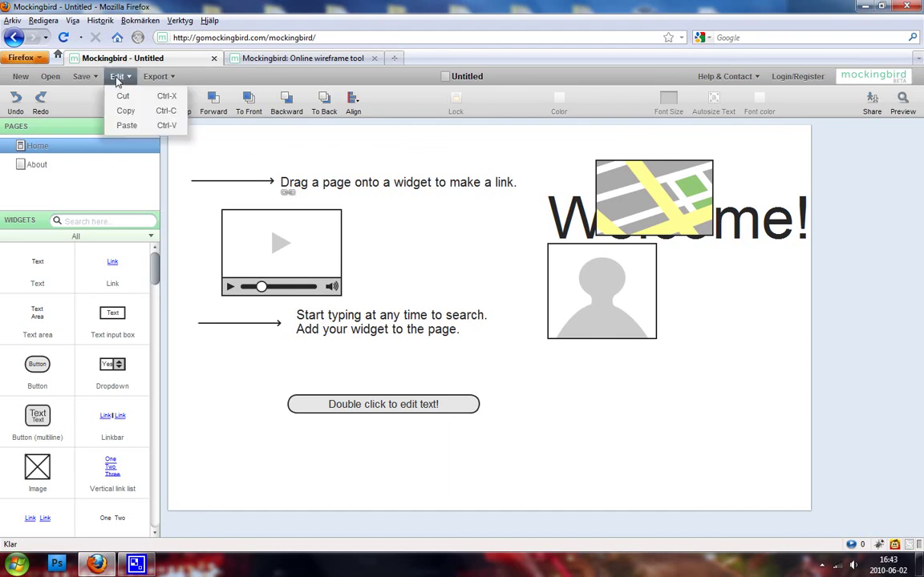
left_click(165, 77)
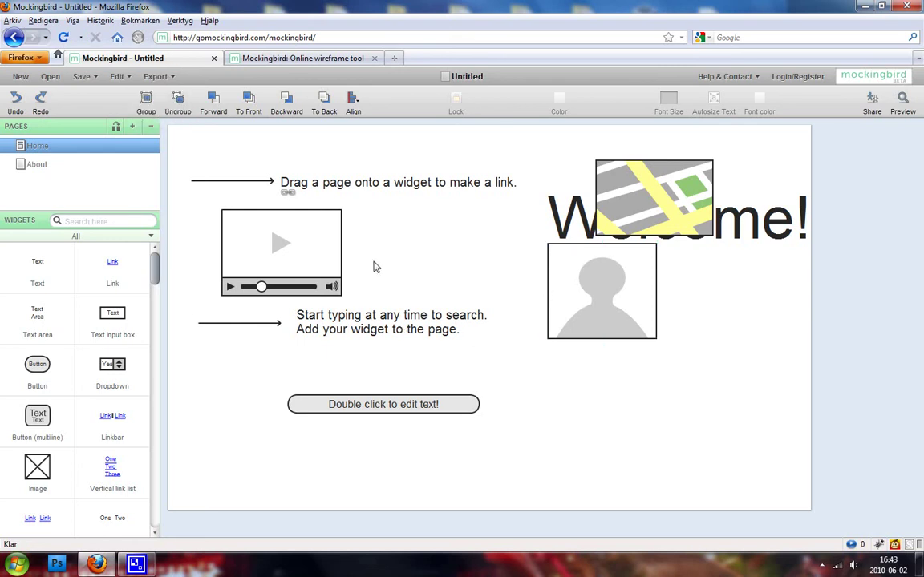
Nudge the video widget into place and move the 'Drag a page' text up and left.
left_click(273, 254)
mouse_move(273, 254)
left_mouse_down()
mouse_move(352, 255)
mouse_move(250, 253)
mouse_move(305, 235)
mouse_move(274, 286)
mouse_move(258, 255)
left_mouse_up()
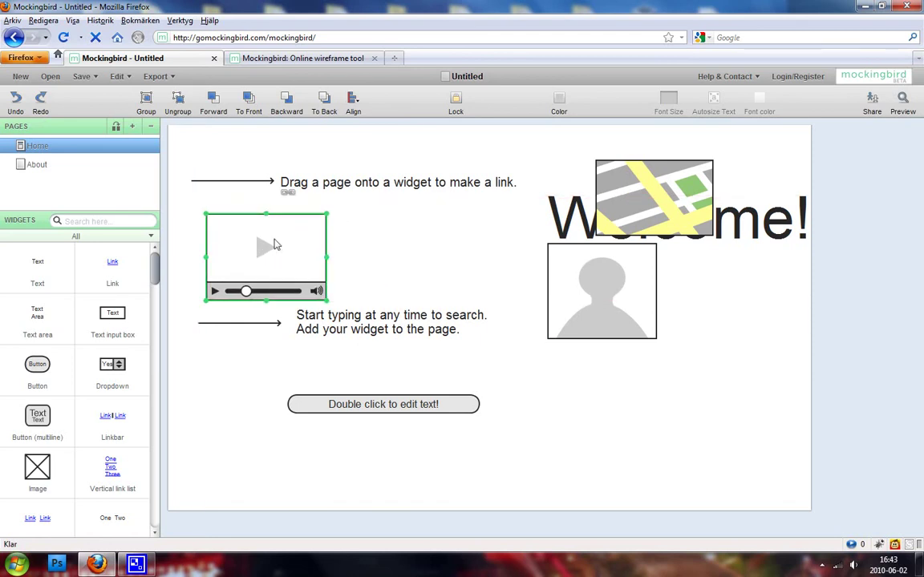
mouse_move(329, 234)
left_mouse_down()
mouse_move(299, 232)
mouse_move(334, 234)
left_mouse_up()
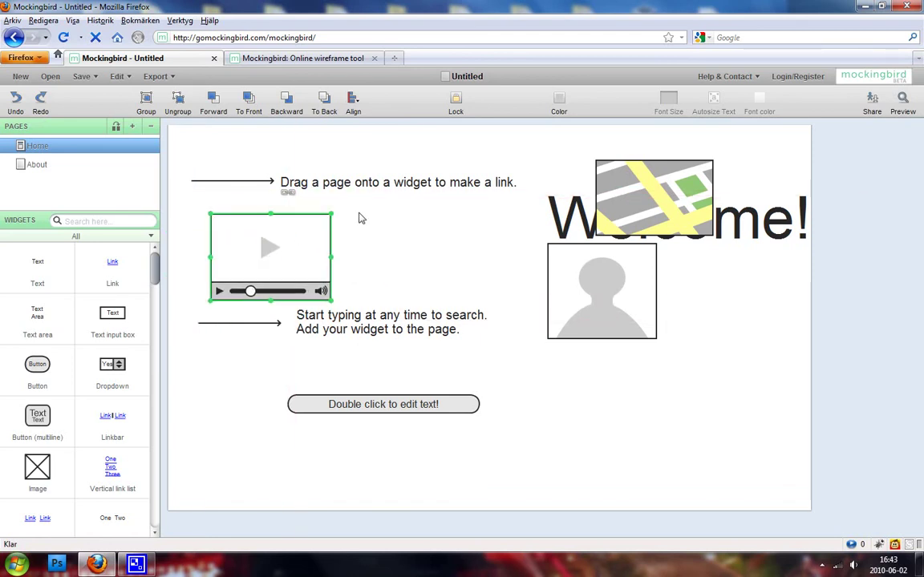
left_click(364, 185)
left_click_drag(363, 184, 309, 155)
Move the arrow line below the person image and colour it red.
left_click(248, 185)
right_click(249, 184)
left_click_drag(248, 184, 646, 359)
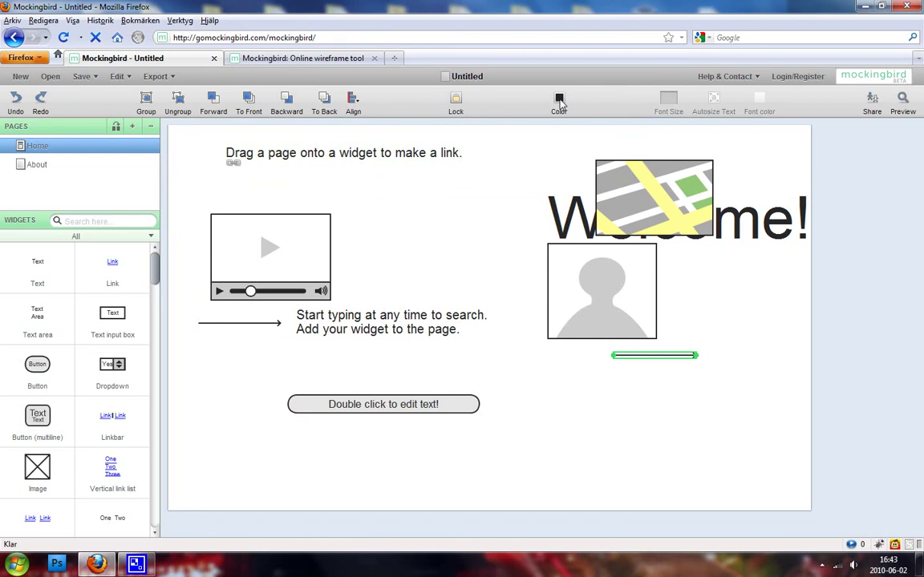
left_click(559, 102)
left_click(556, 140)
Move the person image to the lower right with the map image beside it.
left_click(609, 295)
left_click_drag(596, 294, 745, 419)
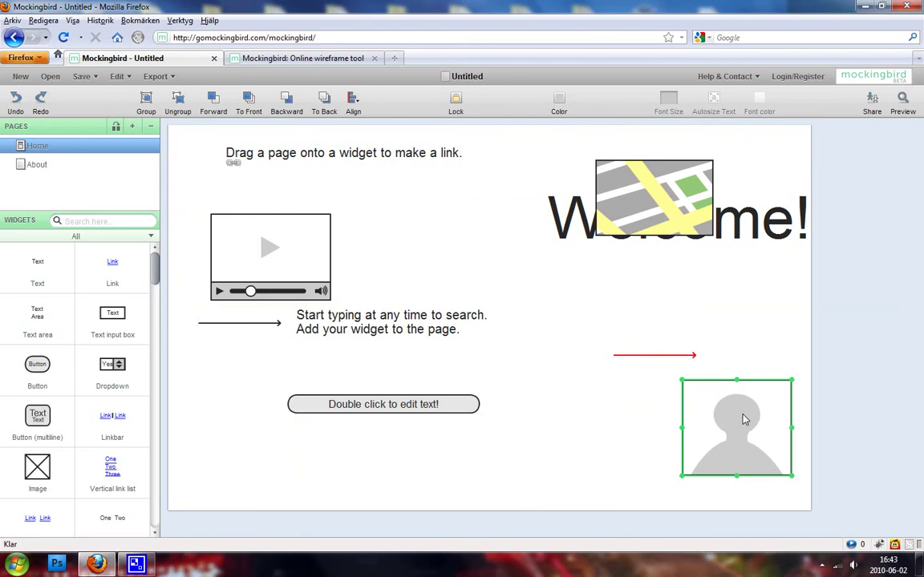
left_click_drag(655, 196, 607, 436)
Relabel the 'Double click to edit text!' button to 'Hey'.
left_click(405, 408)
double_click(405, 408)
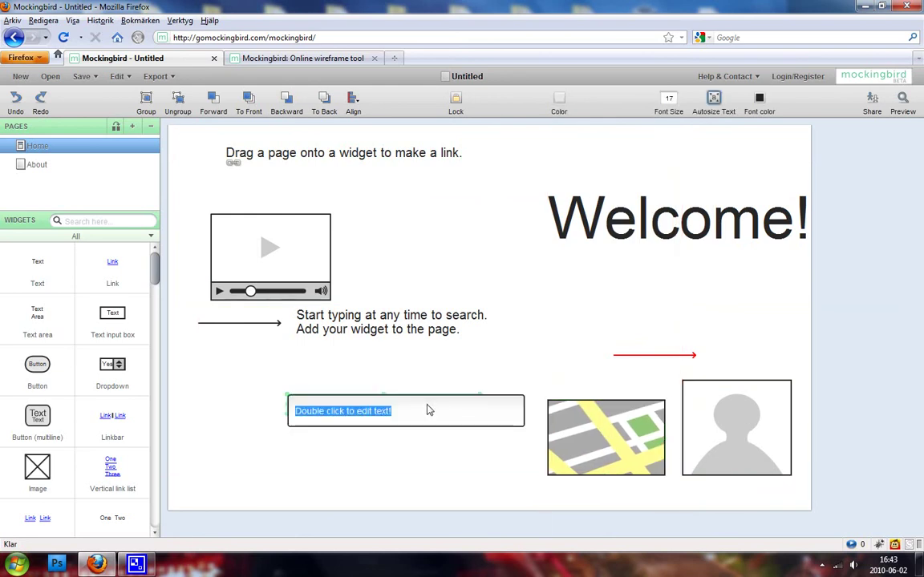
type("Hey")
key("Return")
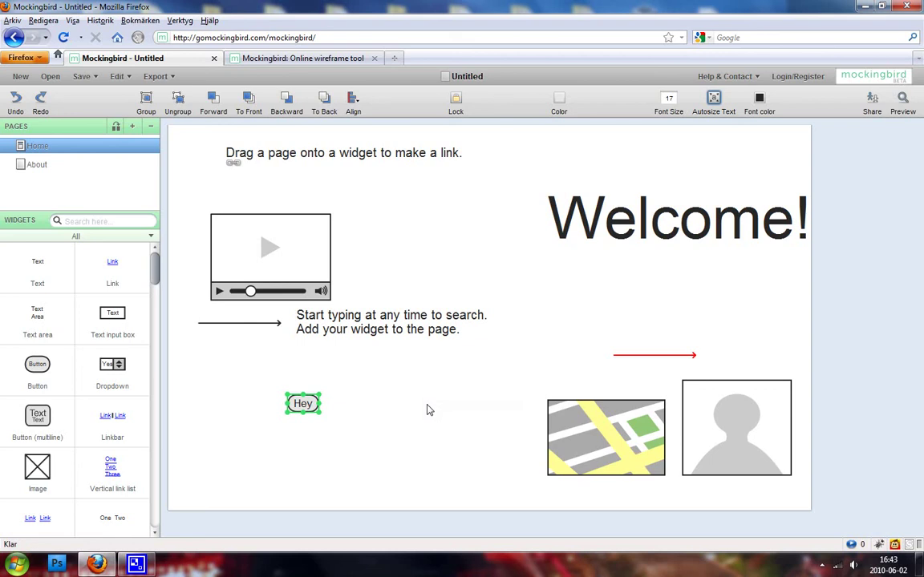
Move the instruction text right under Welcome! and add a circle to the page.
left_click_drag(365, 322, 746, 305)
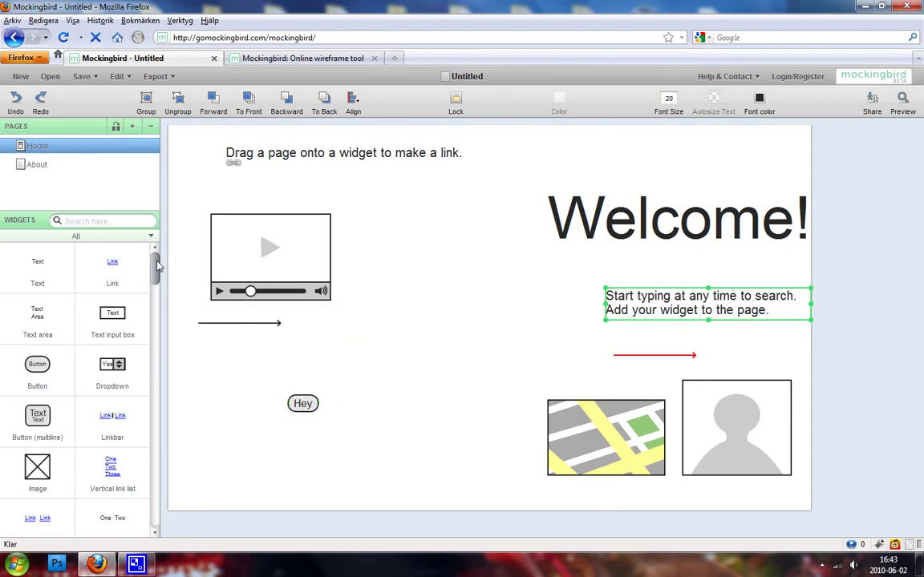
left_click_drag(158, 266, 158, 363)
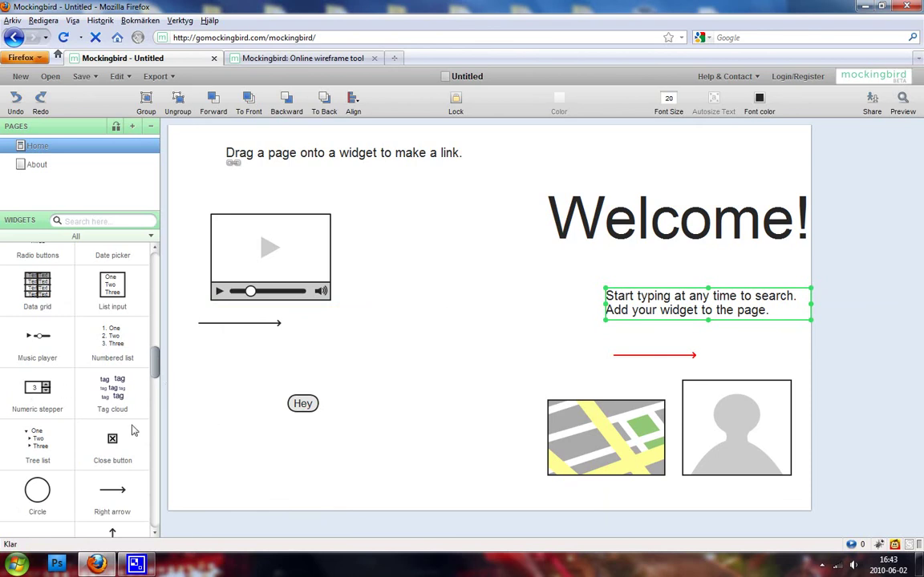
left_click(32, 495)
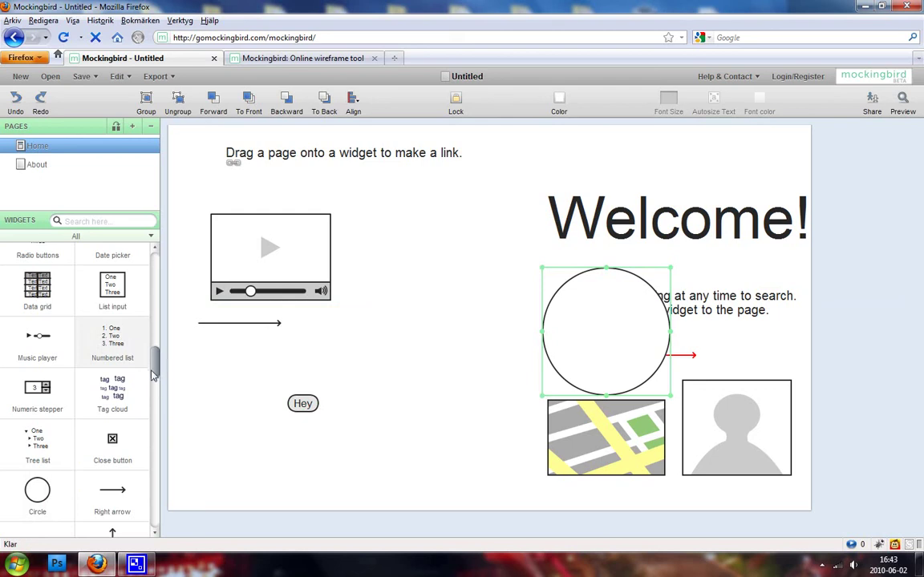
left_click_drag(158, 371, 154, 462)
Place a Facebook icon left of Welcome! and a copyright symbol near the page bottom.
scroll(83, 421, "down", 2)
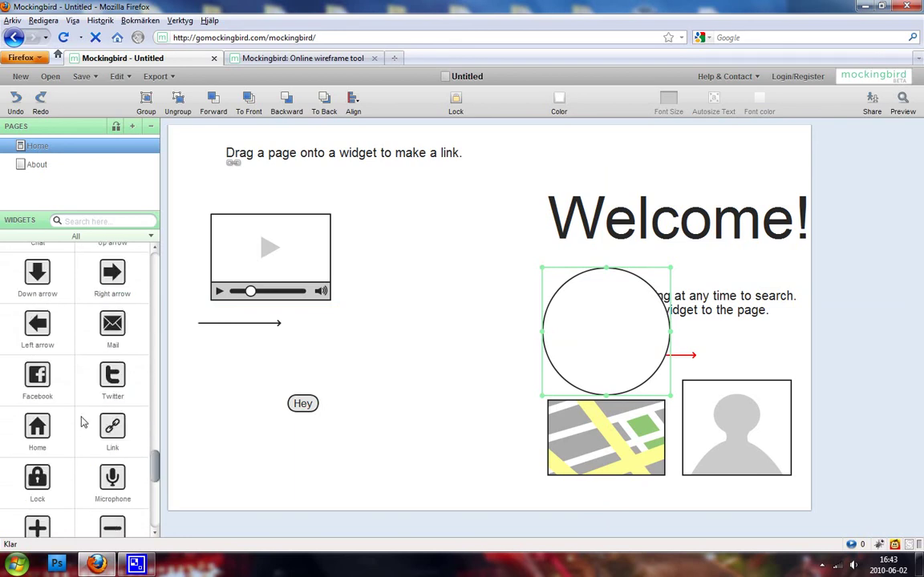
left_click_drag(51, 385, 493, 224)
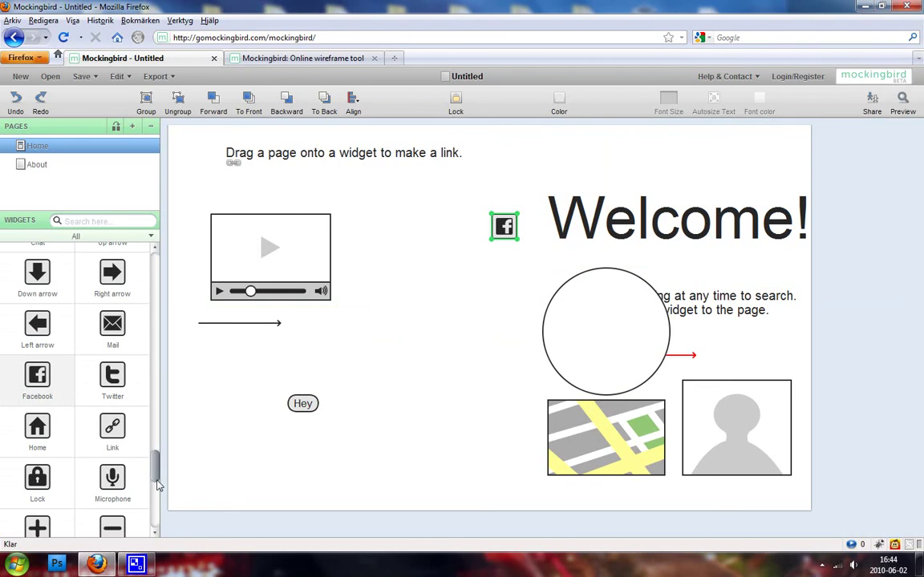
left_click_drag(155, 472, 161, 530)
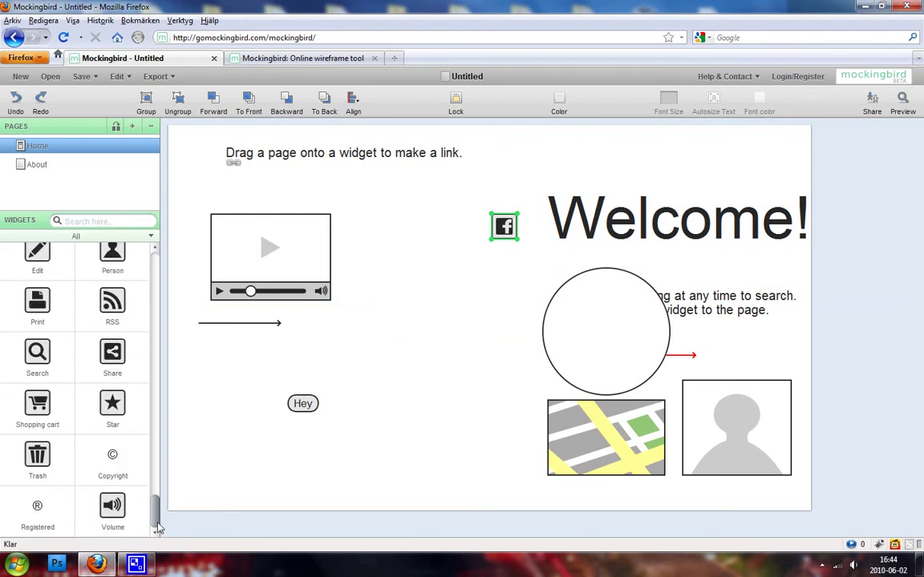
left_click_drag(112, 457, 423, 458)
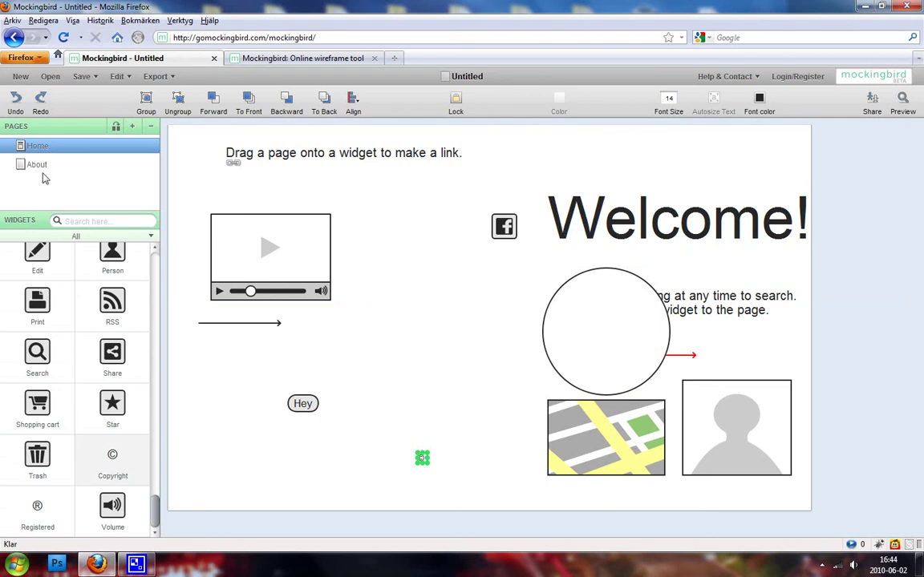
Add a new page named 'Videos'.
left_click(76, 169)
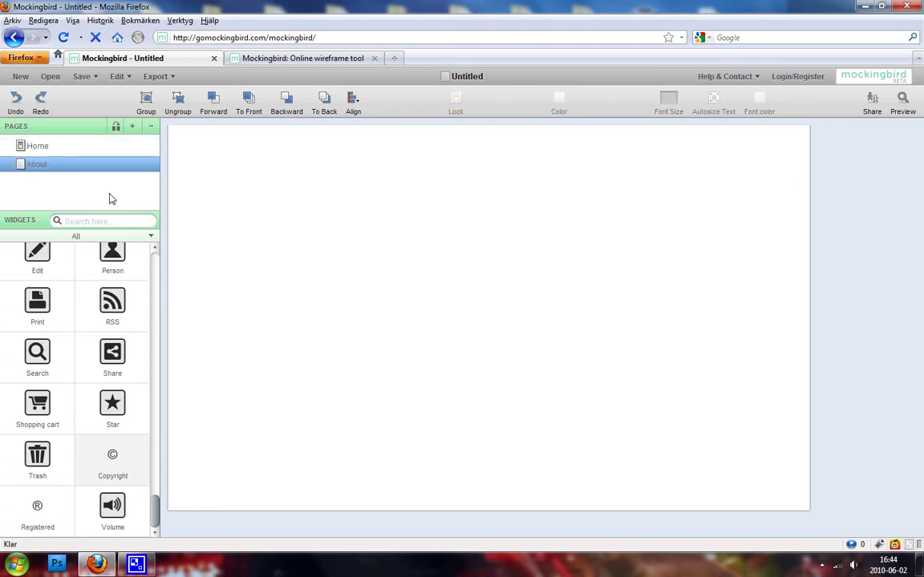
left_click(133, 126)
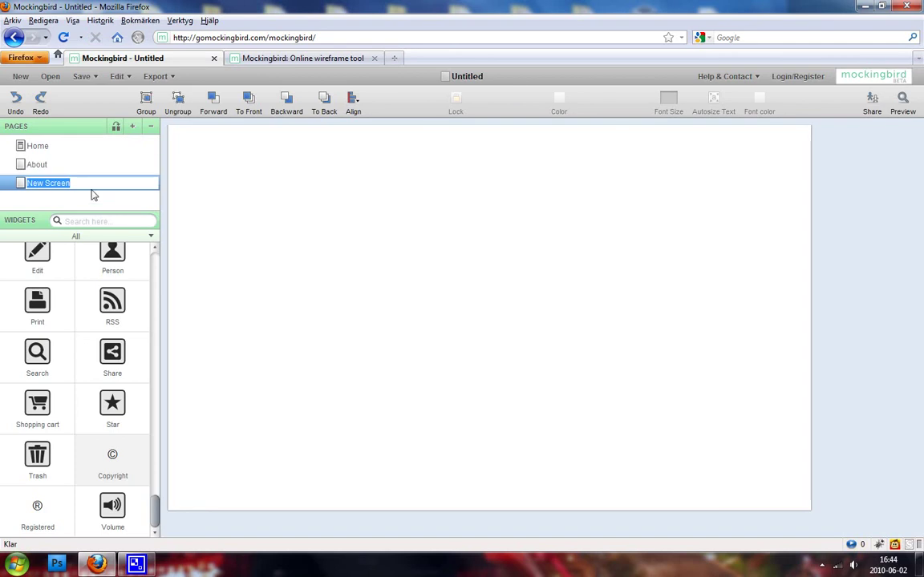
key("BackSpace")
type("Videos")
key("Return")
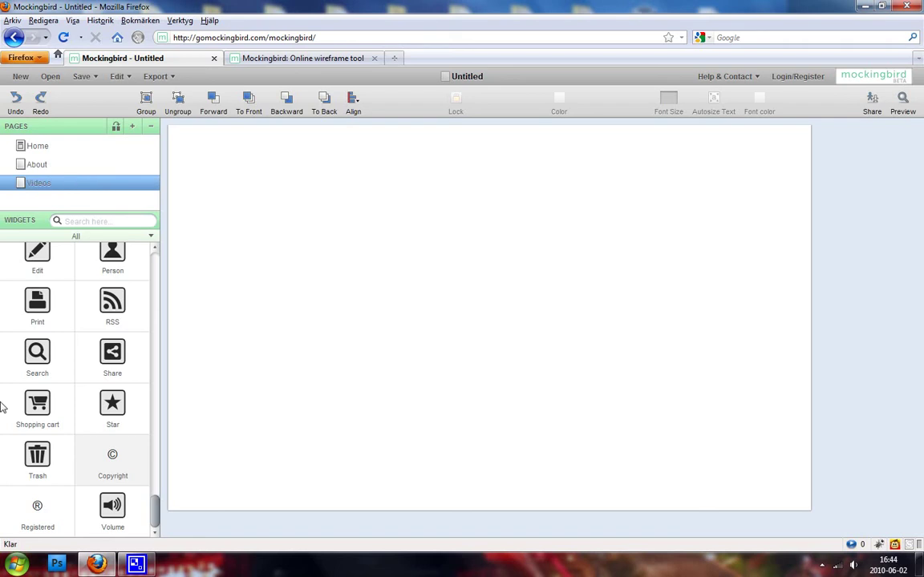
Place a search icon and a person icon at the right of the Videos page.
scroll(38, 361, "up", 1)
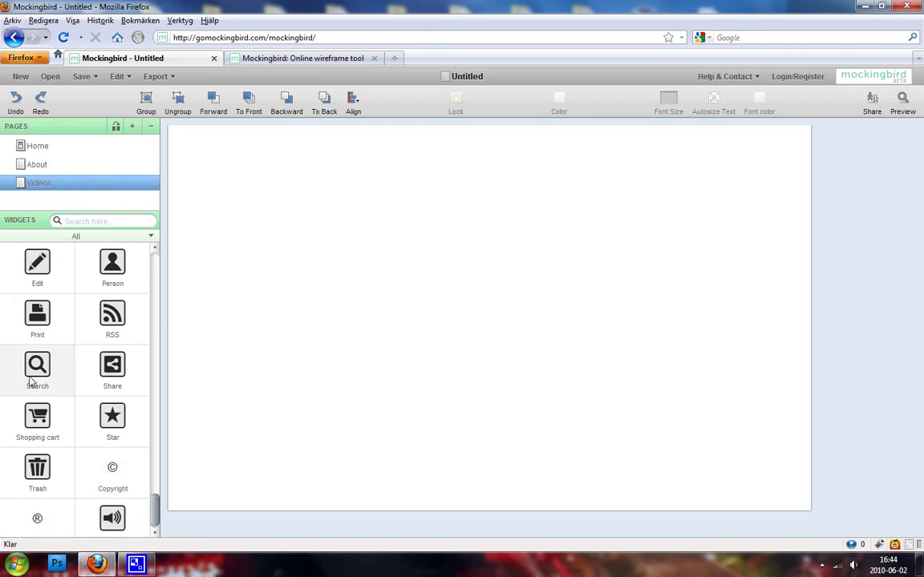
left_click_drag(37, 373, 421, 283)
left_click_drag(112, 264, 710, 276)
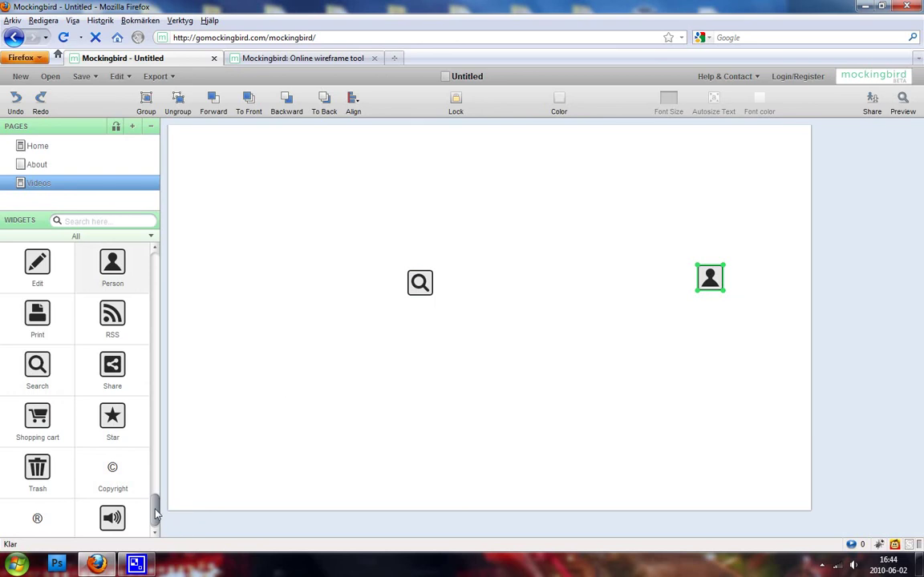
left_click_drag(154, 513, 156, 303)
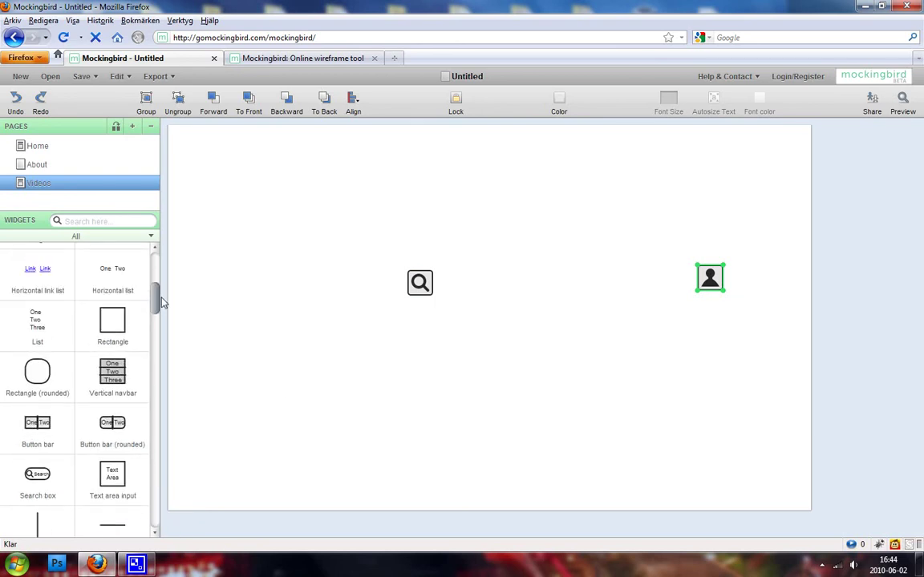
Add a search box reading 'Search here!' to the Videos page.
left_click_drag(33, 477, 519, 257)
type("H")
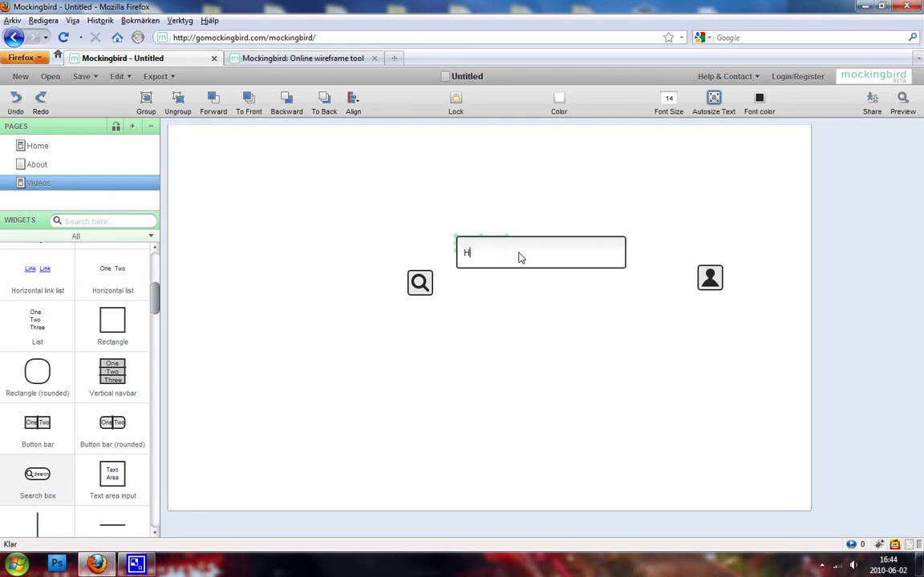
key("BackSpace")
type("Search here!")
key("Return")
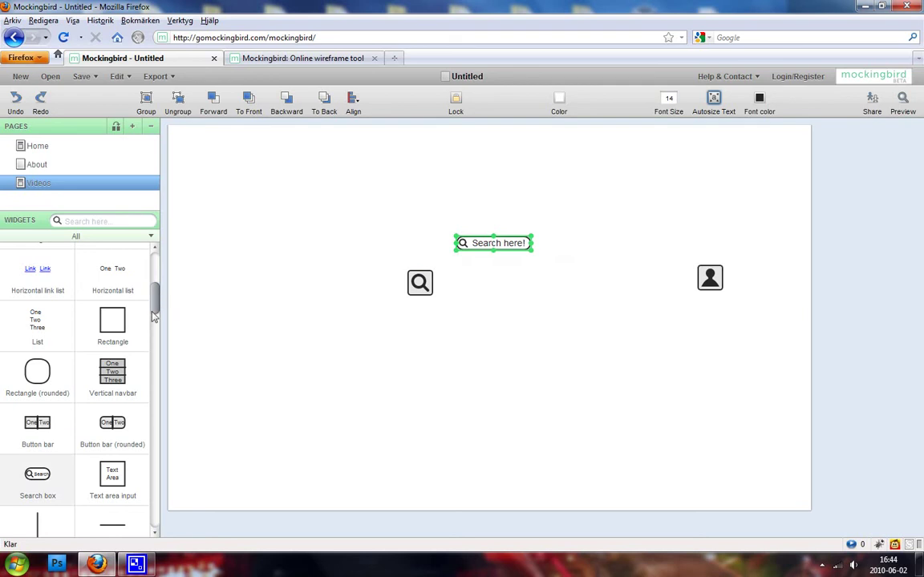
left_click_drag(154, 316, 169, 272)
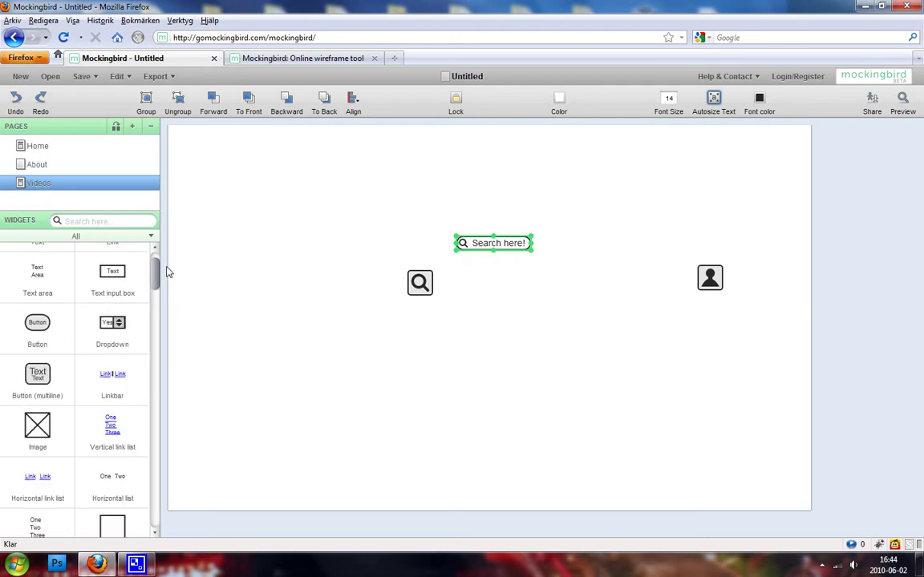
Switch to the About page, then minimize Firefox to show the desktop.
left_click(76, 168)
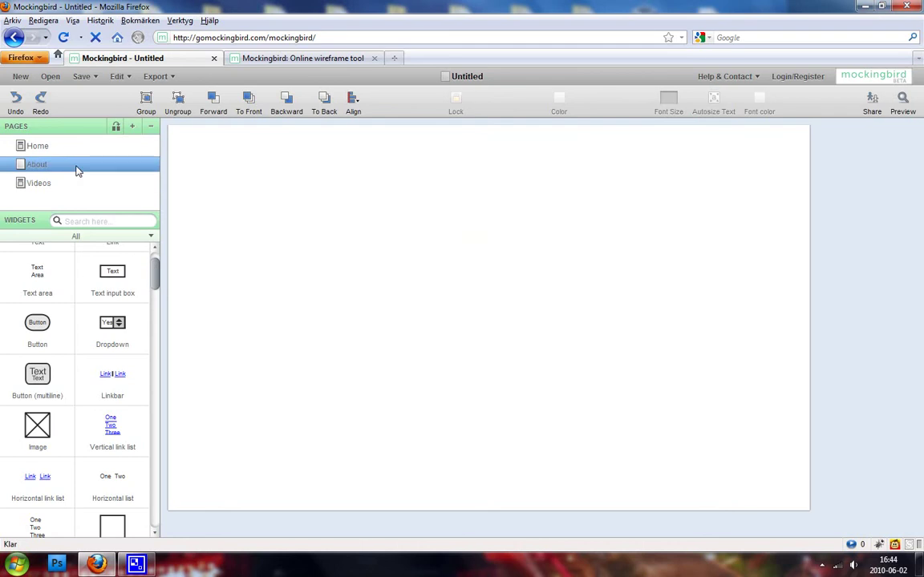
left_click(864, 5)
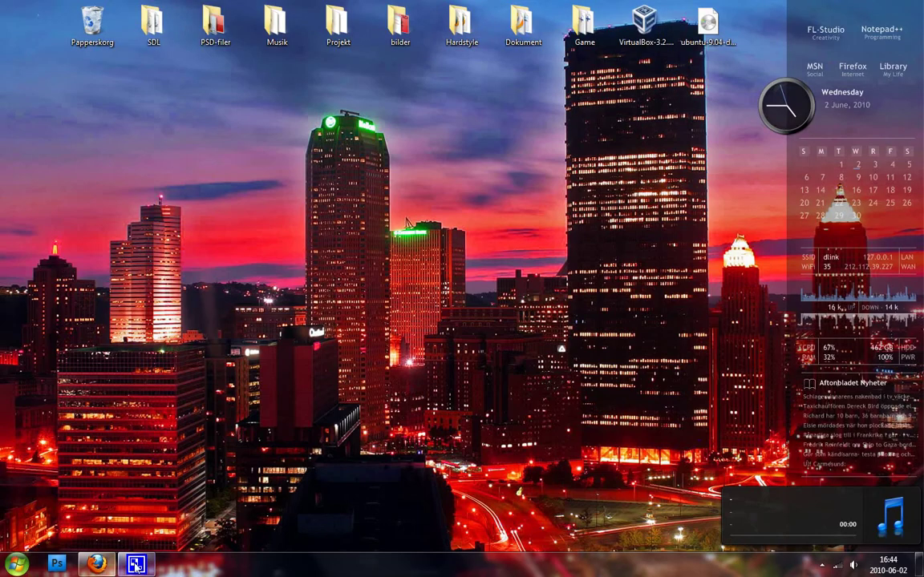